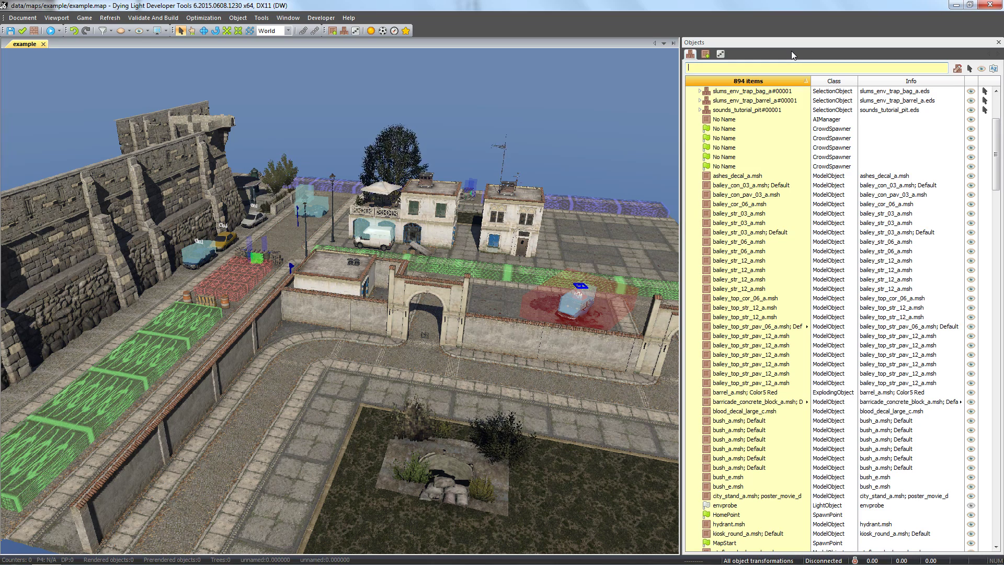
- Place an Ambient Zone on the street beside the grass plot and enlarge its box upward and sideways
left_click(705, 54)
left_click(859, 154)
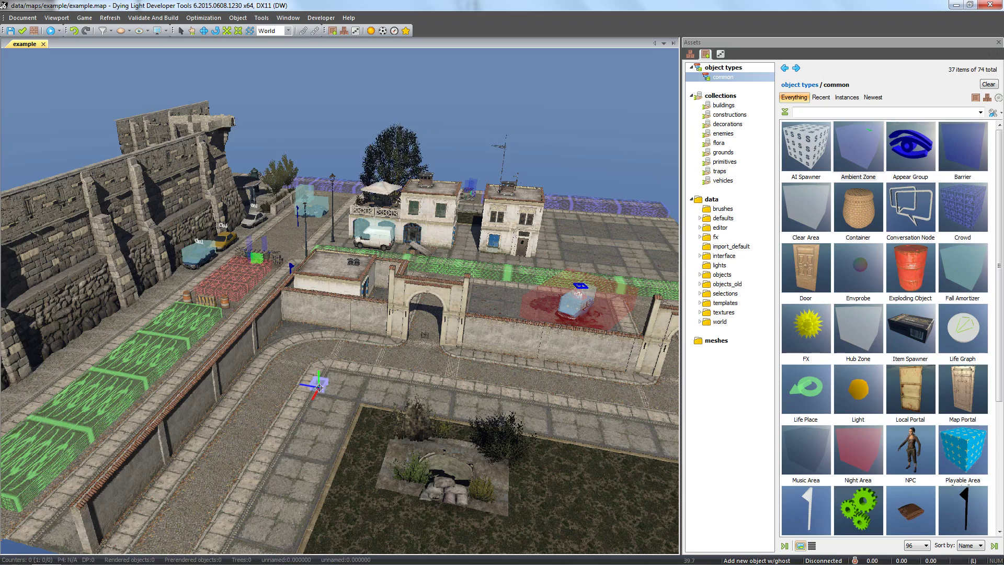
left_click(319, 387)
left_click(320, 388)
key("t")
left_click_drag(322, 383, 317, 205)
left_click_drag(315, 313, 260, 376)
left_click_drag(273, 376, 366, 387)
scroll(366, 387, "down", 5)
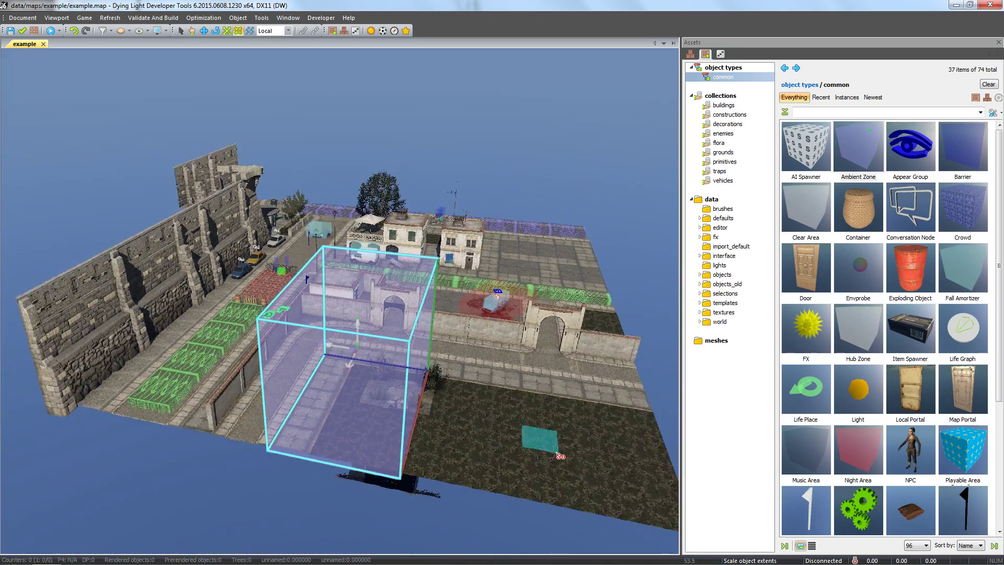
- Stretch the remaining faces of the ambient zone so that its box encloses the whole map
middle_click_drag(376, 414, 250, 367)
left_click_drag(250, 367, 574, 479)
middle_click_drag(574, 478, 361, 354)
left_click_drag(623, 319, 209, 324)
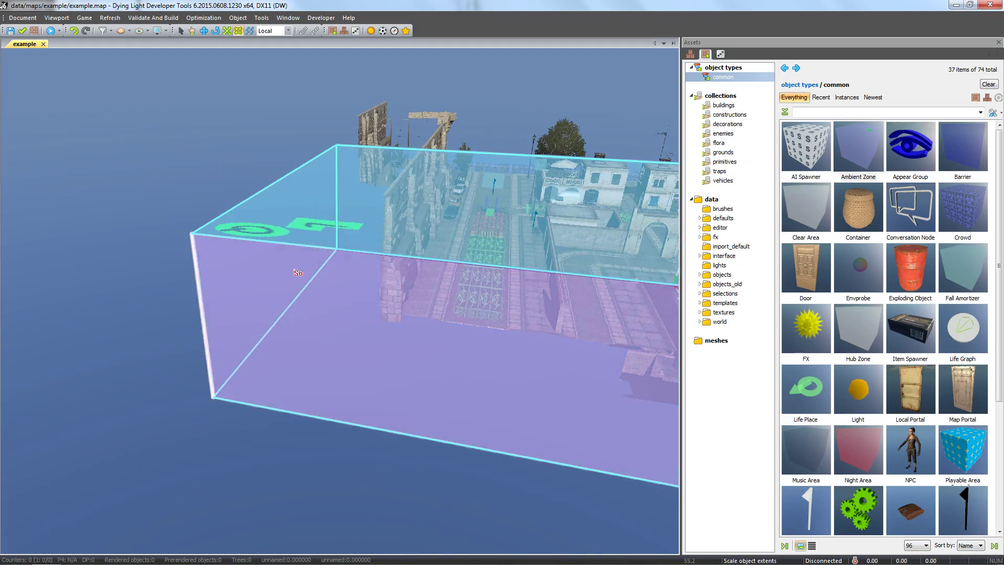
middle_click_drag(210, 325, 414, 250)
right_click_drag(416, 253, 342, 548)
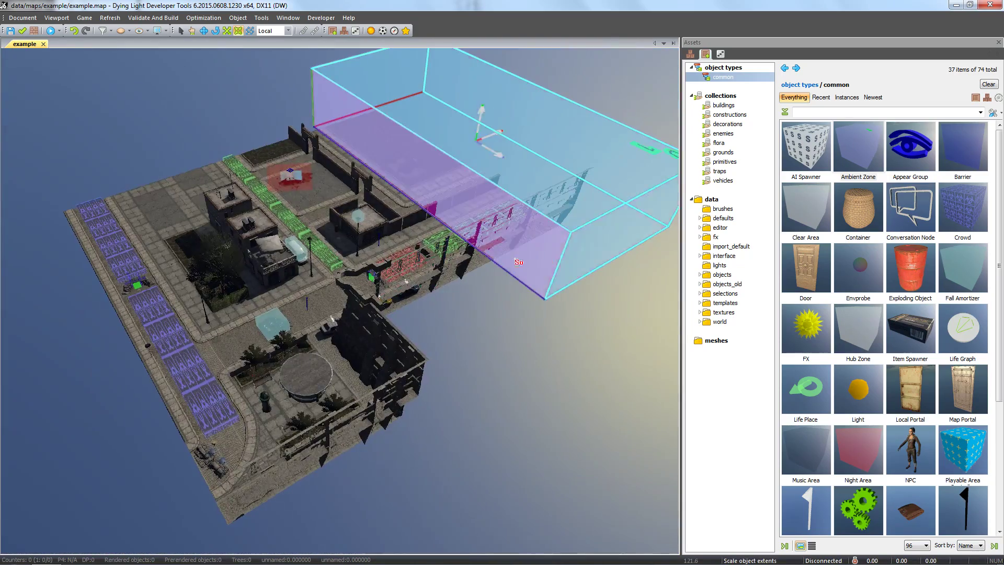
left_click_drag(343, 548, 186, 523)
left_click_drag(262, 319, 266, 210)
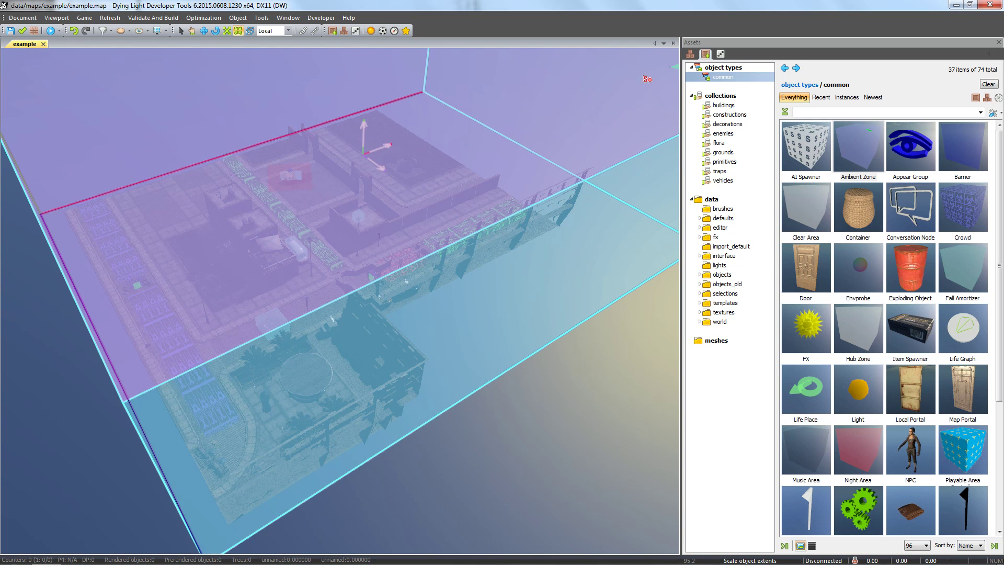
- Name the map-wide zone AZ_Global and set its effects preset to OpenArea
left_click(721, 54)
left_click(728, 67)
type("AZ_Global")
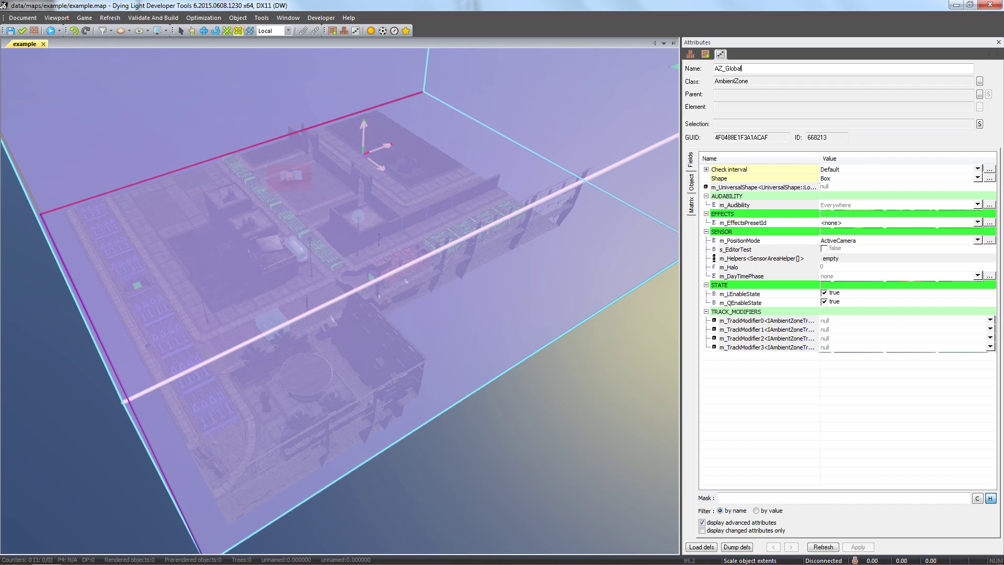
key("Return")
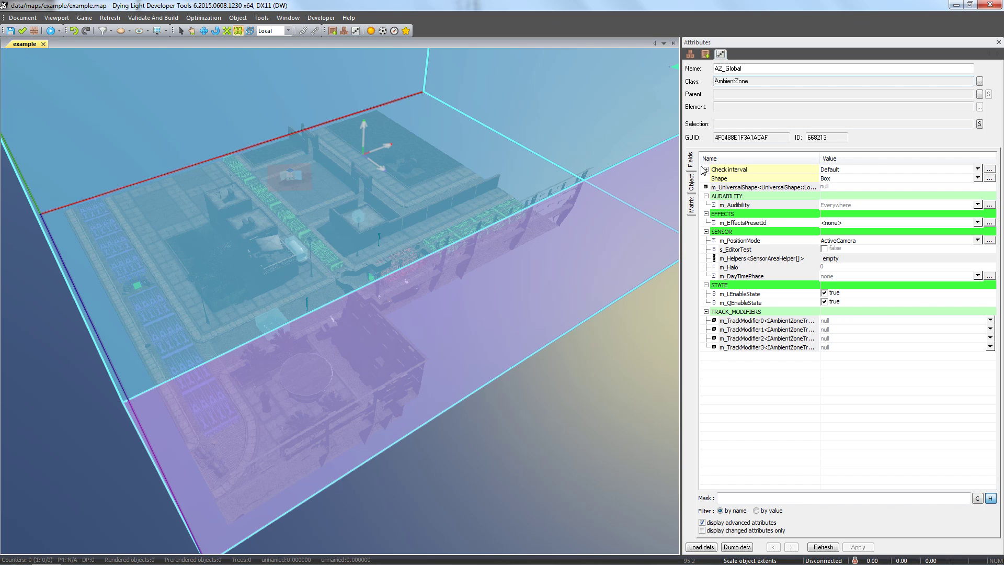
left_click(829, 226)
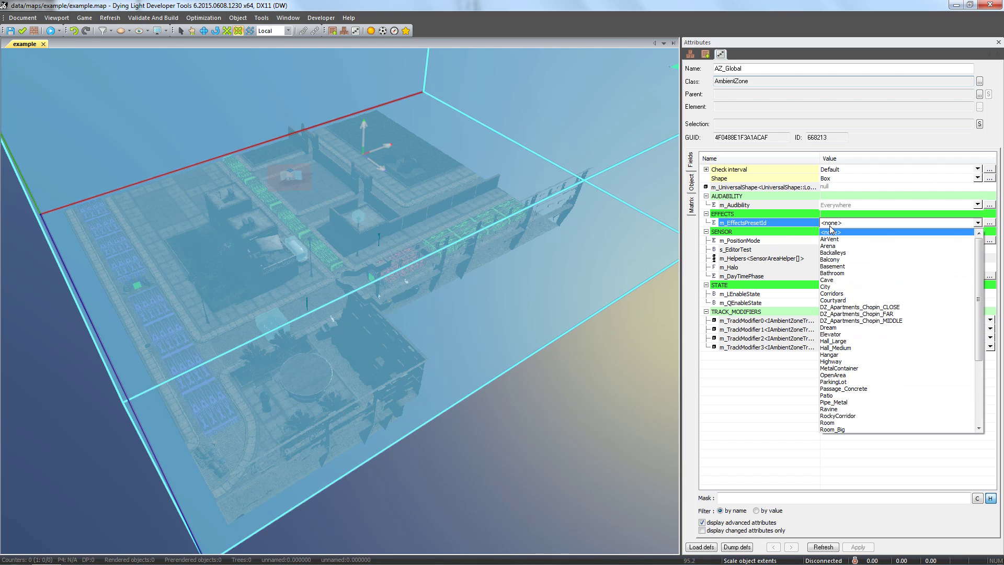
left_click(838, 375)
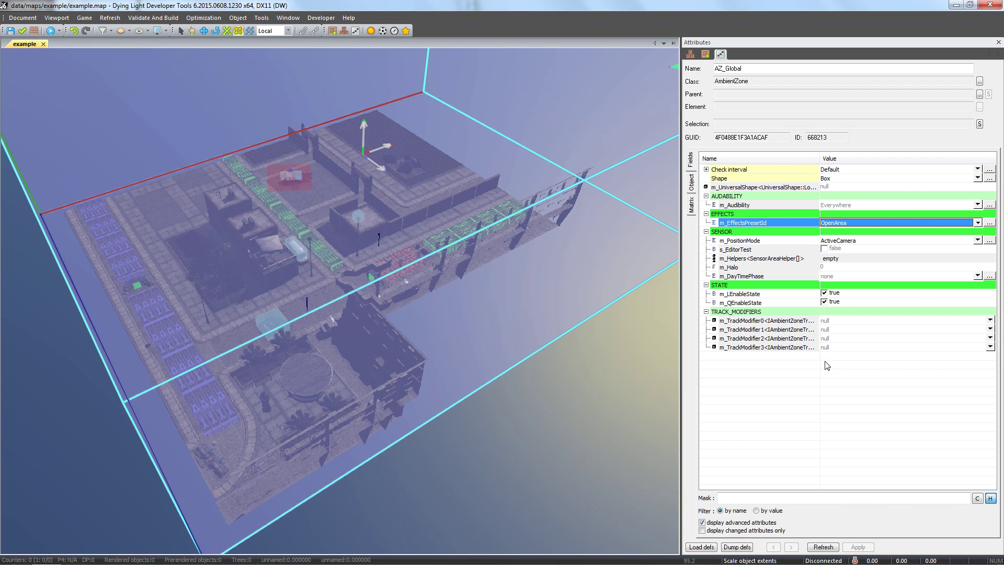
- Set AZ_Global's m_TrackModifier0 to AmbientZoneTrackPlay with sound MSA_Global_Weather, and briefly switch s_EditorTest on and off
left_click(832, 321)
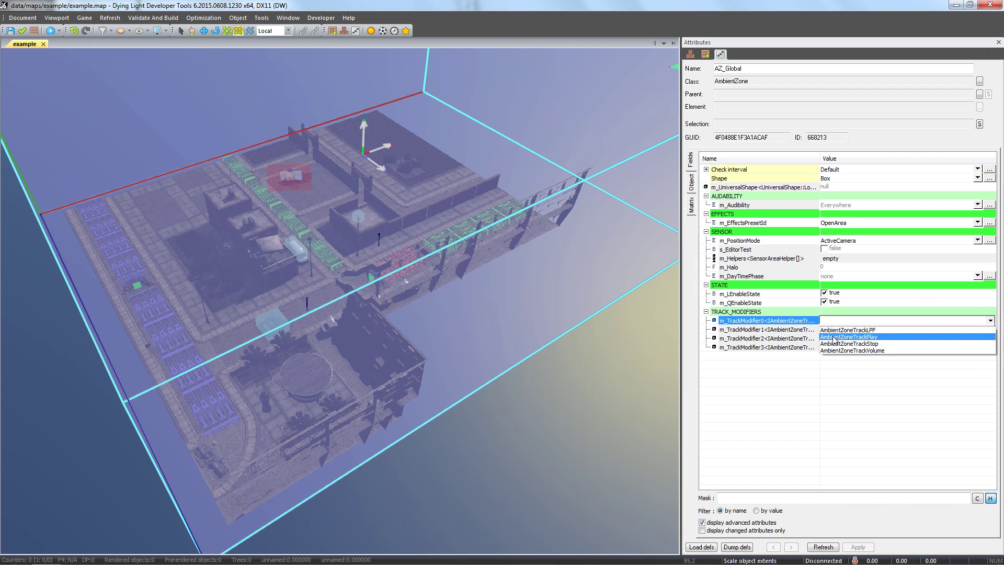
left_click(836, 337)
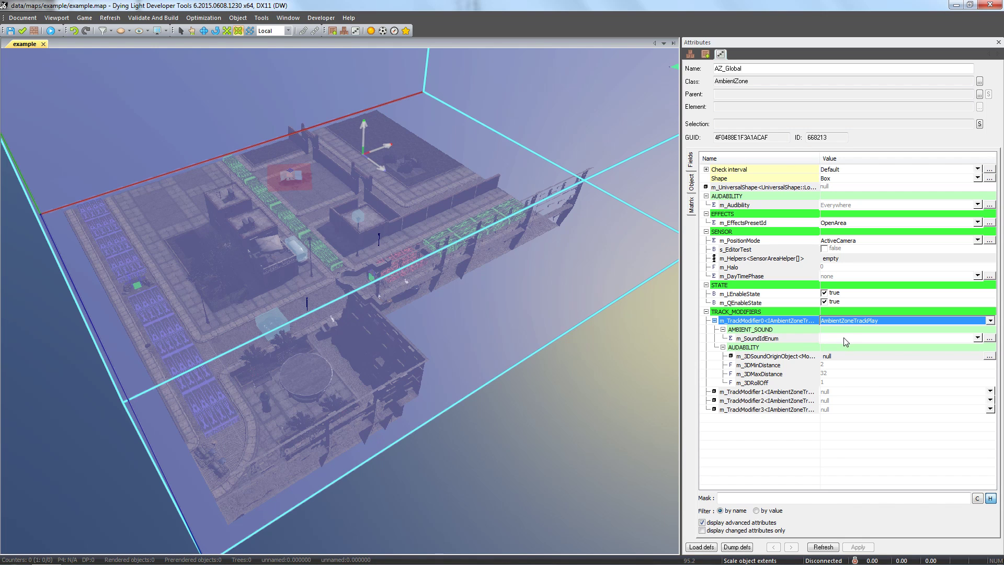
left_click(843, 340)
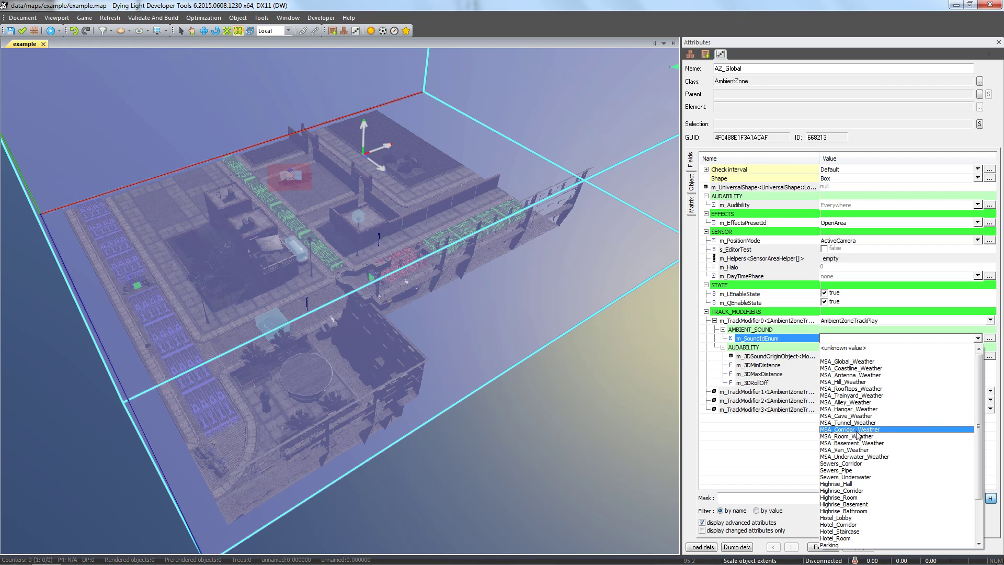
left_click(856, 363)
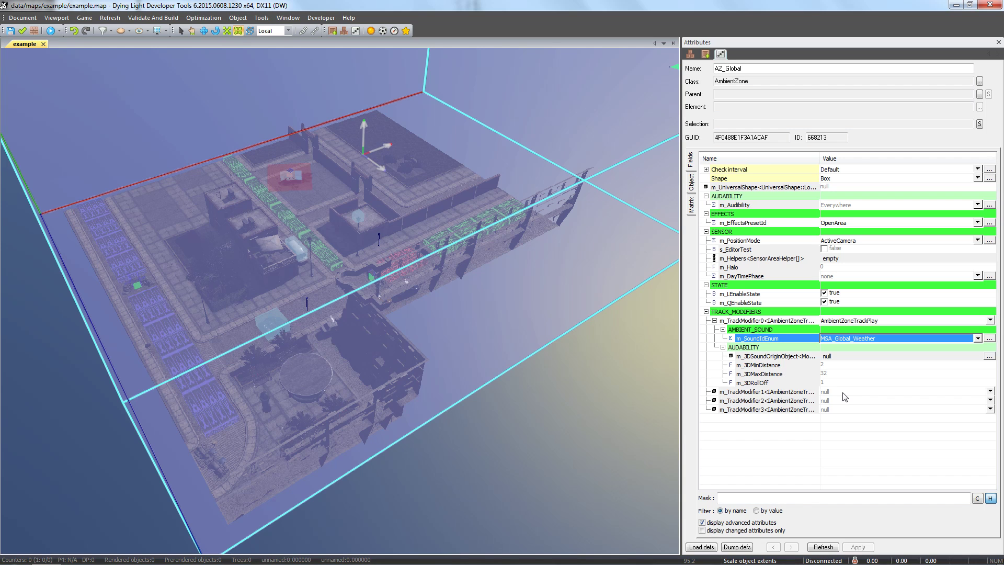
left_click(824, 250)
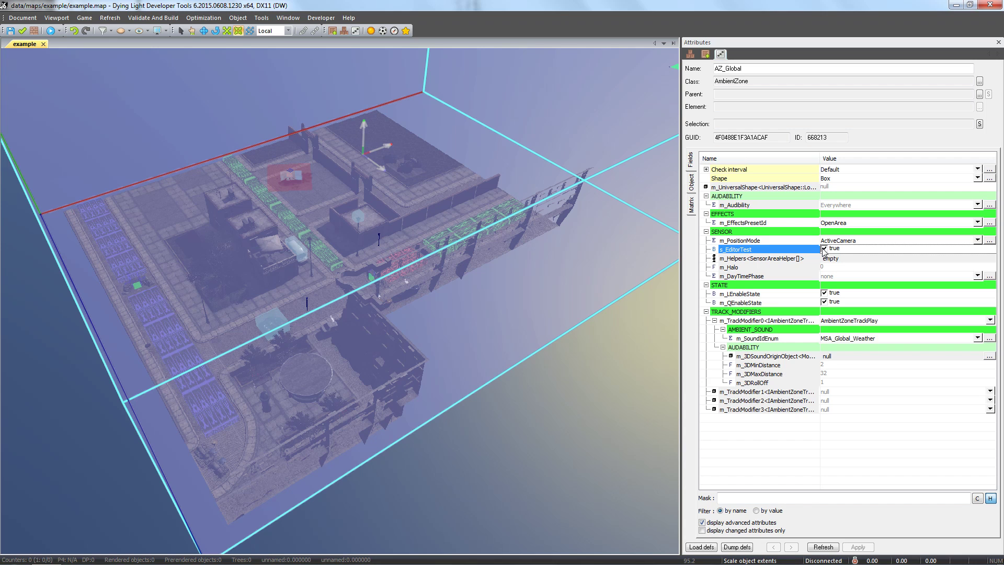
left_click(824, 250)
- Add a second Ambient Zone inside the underground sewer and start stretching its box along the corridor
key("w")
right_click_drag(544, 259, 534, 255)
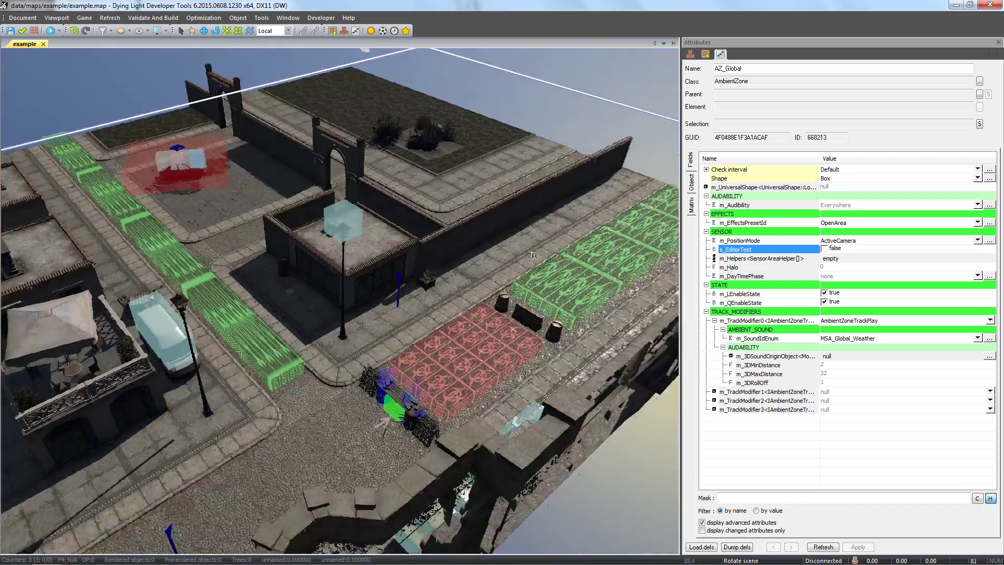
scroll(534, 256, "up", 10)
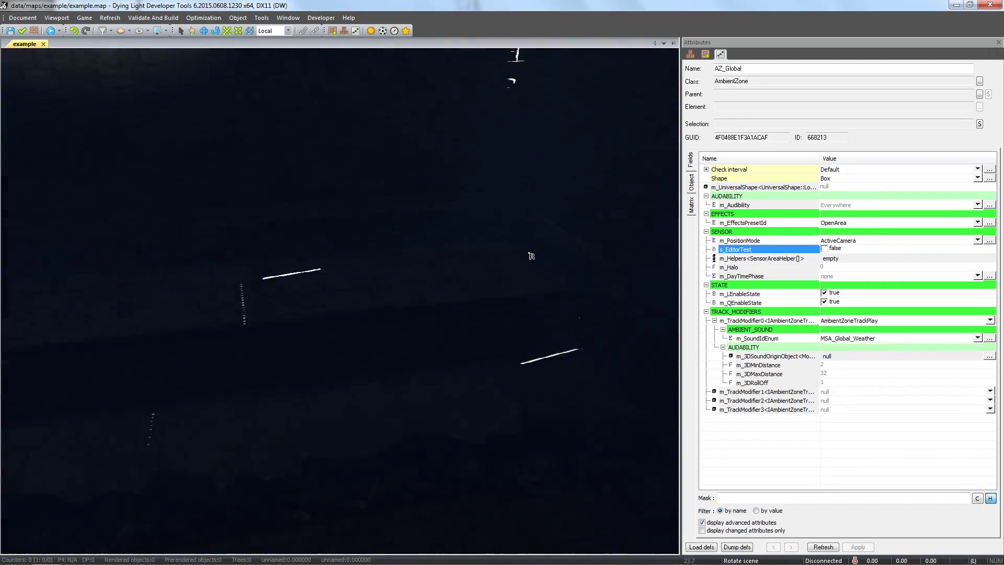
scroll(531, 255, "up", 3)
left_click(705, 54)
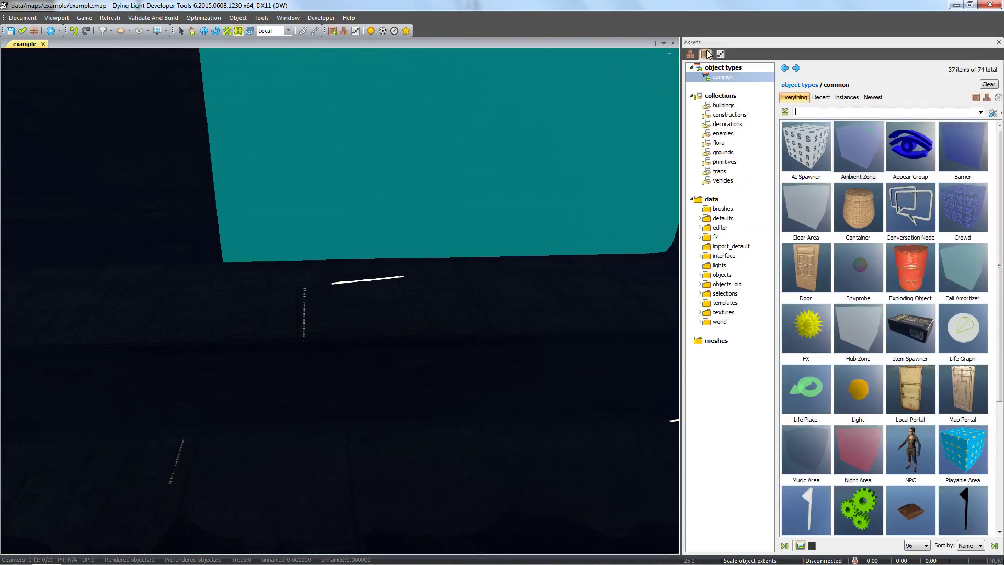
left_click_drag(858, 147, 418, 131)
scroll(413, 157, "down", 5)
left_click_drag(376, 332, 293, 486)
right_click_drag(293, 486, 316, 466)
scroll(316, 466, "down", 5)
left_click_drag(444, 293, 32, 376)
- Extend the other faces of the sewer zone so that its box encloses the entire underground section
scroll(233, 386, "down", 2)
scroll(233, 348, "up", 2)
right_click_drag(233, 348, 445, 402)
left_click_drag(445, 402, 502, 497)
right_click_drag(502, 497, 366, 319)
left_click_drag(366, 319, 152, 340)
left_click_drag(261, 308, 267, 204)
right_click_drag(361, 311, 459, 361)
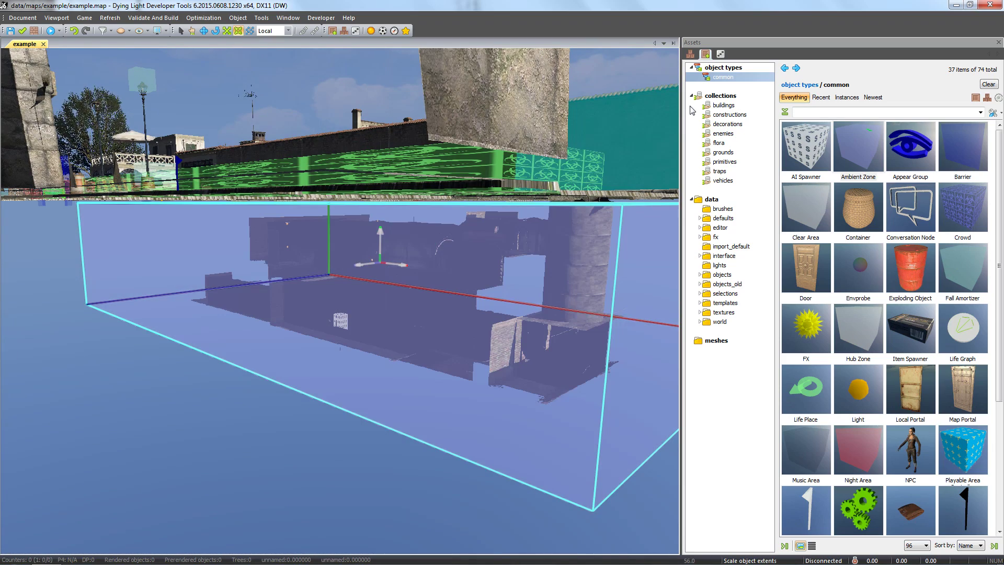
- Set the sewer zone's effects preset to Sewers_Corridor
left_click(722, 53)
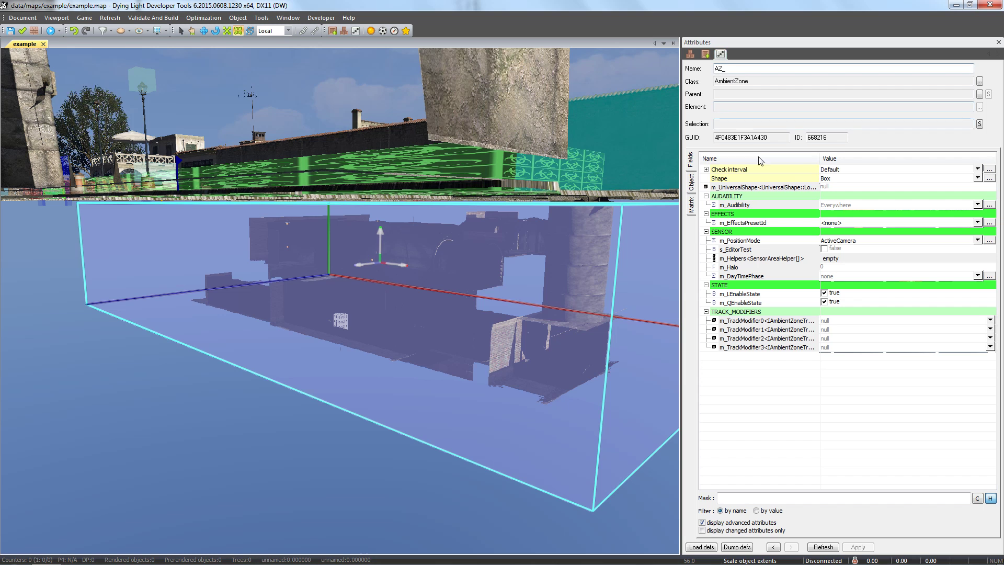
left_click(853, 223)
left_click_drag(981, 265, 982, 330)
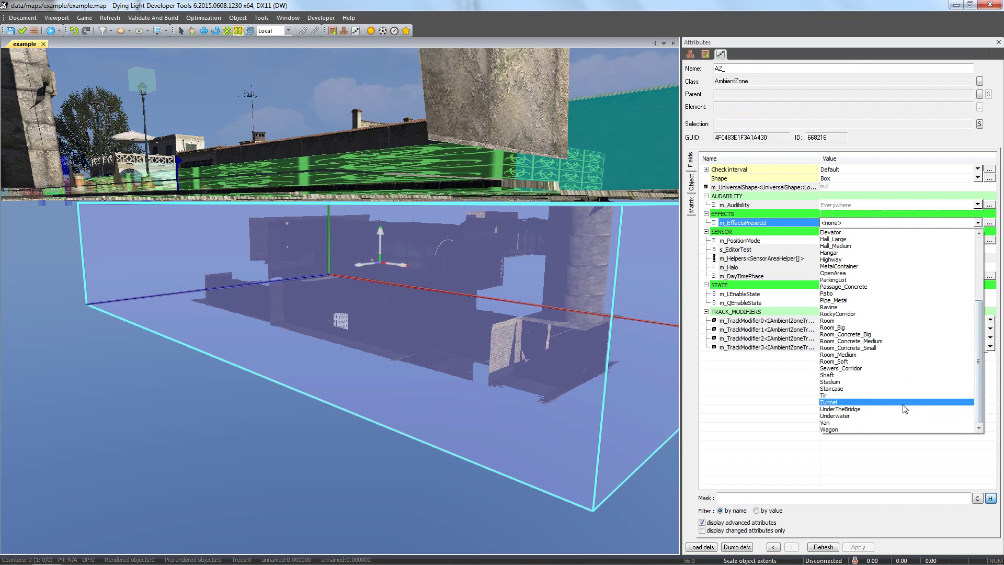
left_click(896, 369)
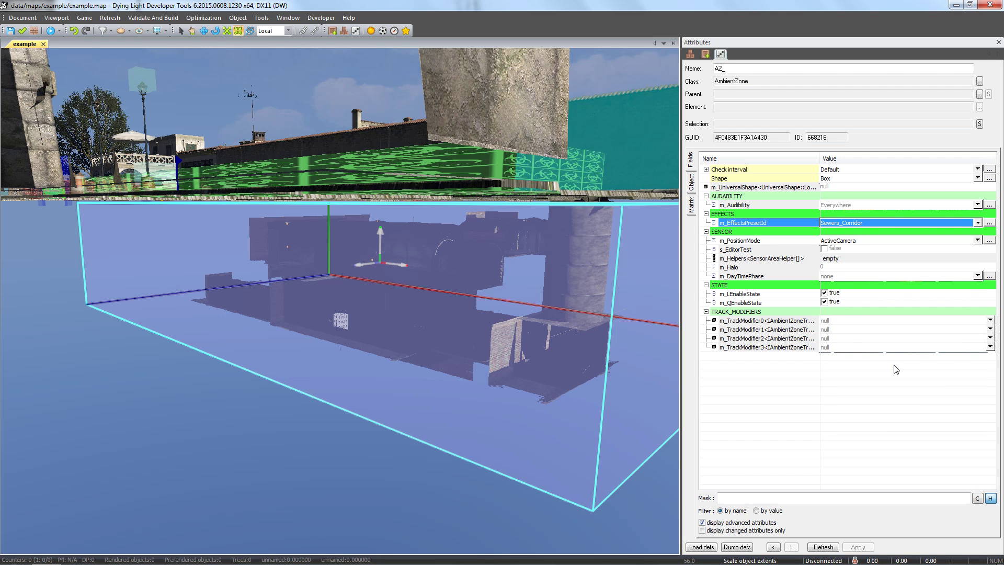
- Set the sewer zone's m_TrackModifier0 to AmbientZoneTrackPlay with the sound Sewers_Corridor
left_click(847, 321)
left_click(853, 338)
left_click(853, 339)
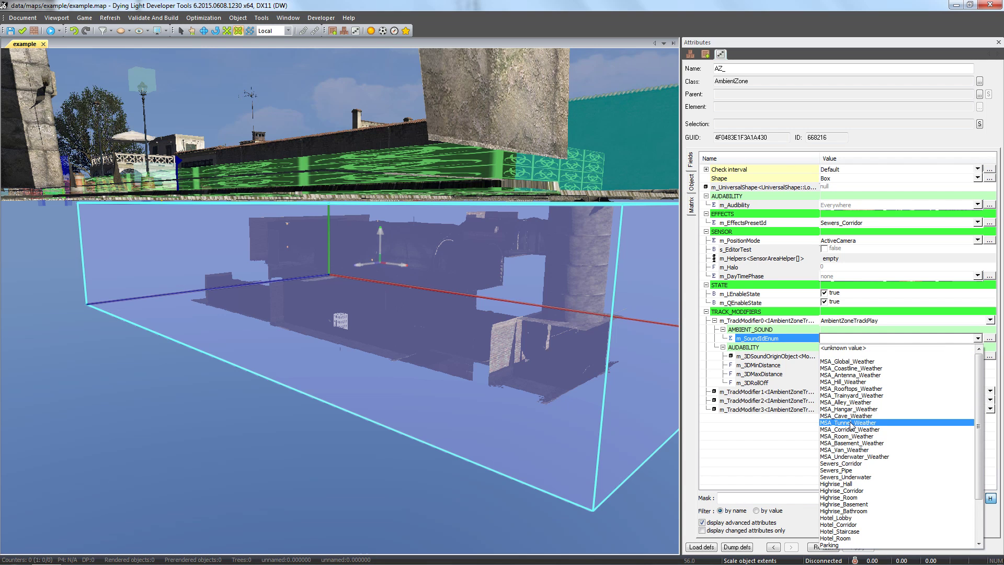
scroll(847, 421, "down", 3)
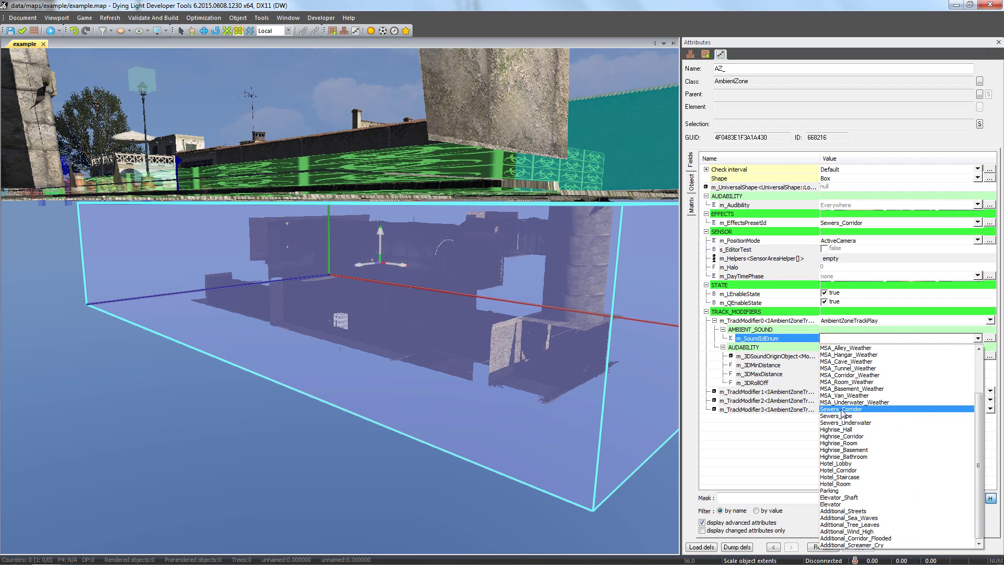
left_click(842, 409)
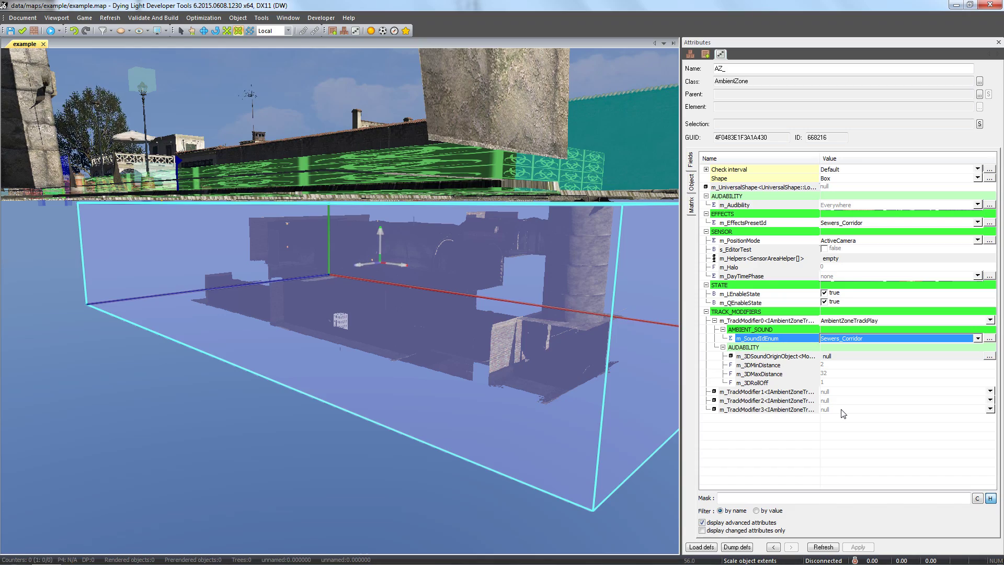
- Place a third Ambient Zone above the two white buildings and size its box to cover their rooftops
right_click_drag(569, 336, 563, 335)
key("t")
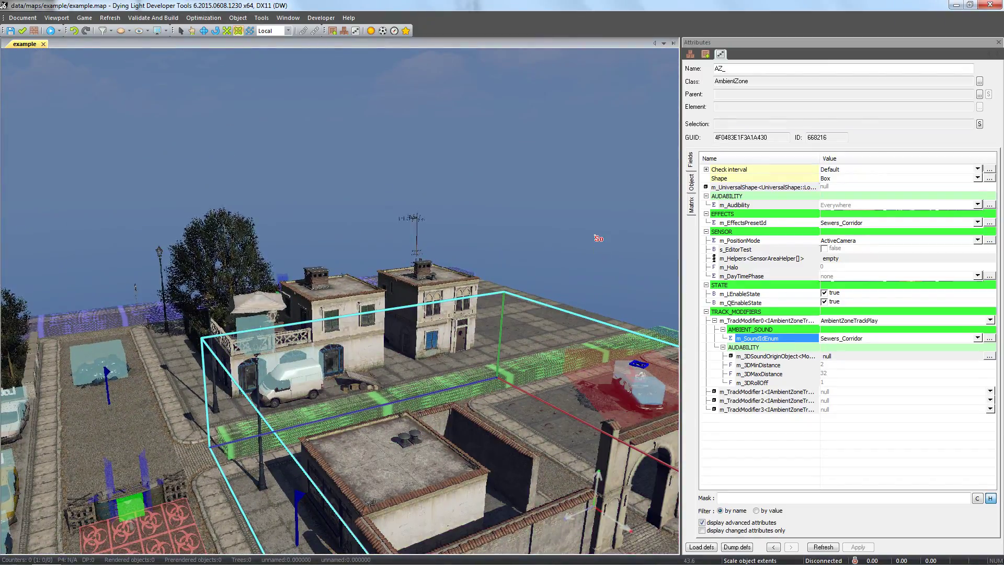
left_click(705, 54)
left_click(858, 152)
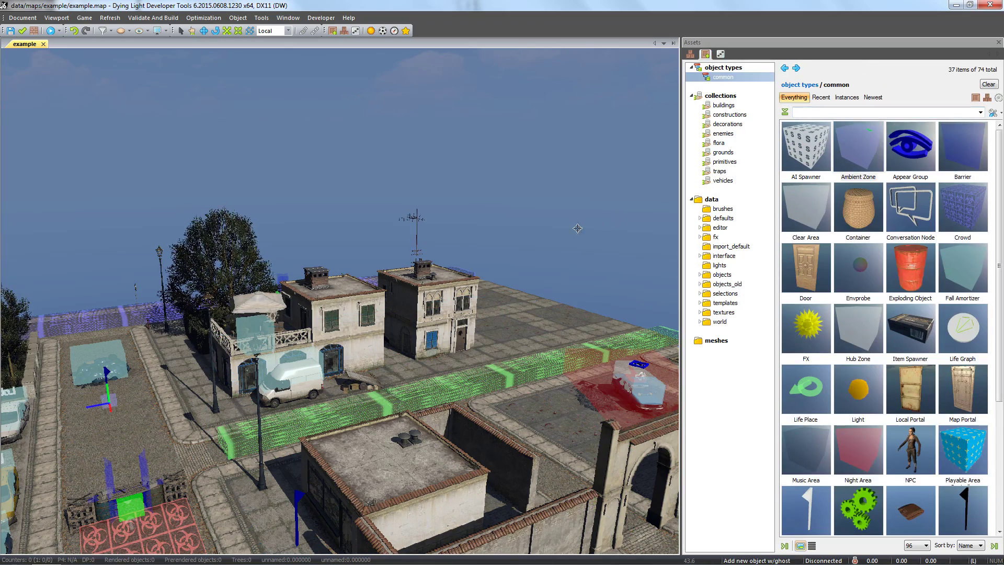
left_click(343, 284)
left_click_drag(341, 250, 412, 277)
left_click_drag(345, 266, 197, 315)
right_click_drag(194, 314, 240, 308)
left_click_drag(250, 277, 318, 283)
mouse_move(318, 280)
right_mouse_down()
mouse_move(366, 280)
mouse_move(318, 277)
right_mouse_up()
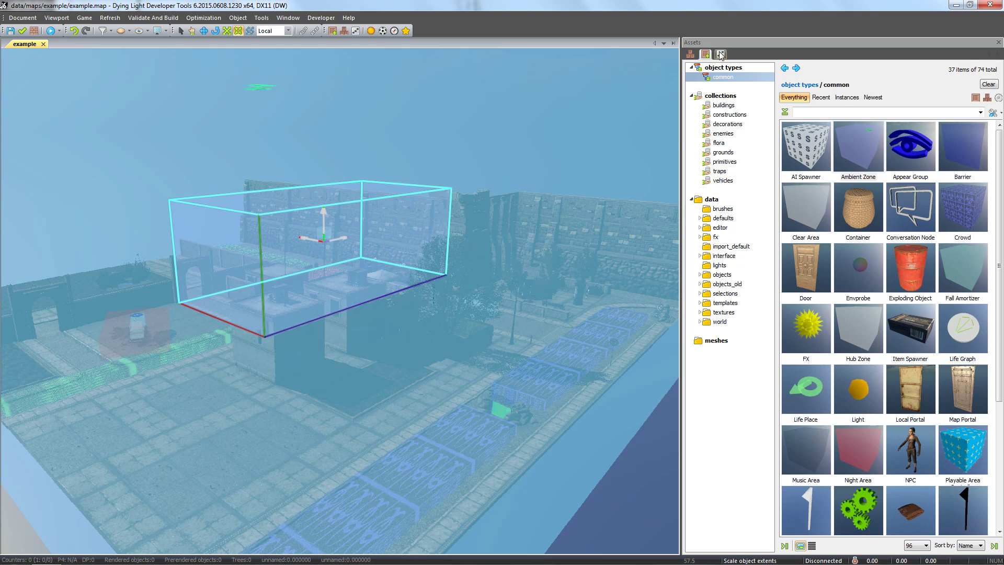
- Set the rooftop zone's m_TrackModifier1 to AmbientZoneTrackPlay with the sound Additional_Wind_High, keeping the first modifier slot empty
left_click(721, 54)
left_click(843, 224)
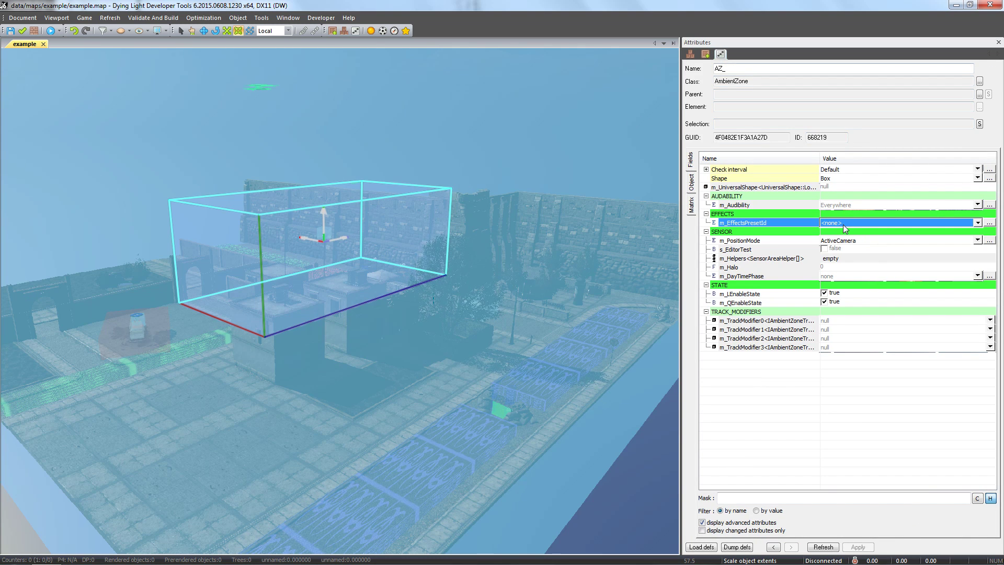
left_click(843, 322)
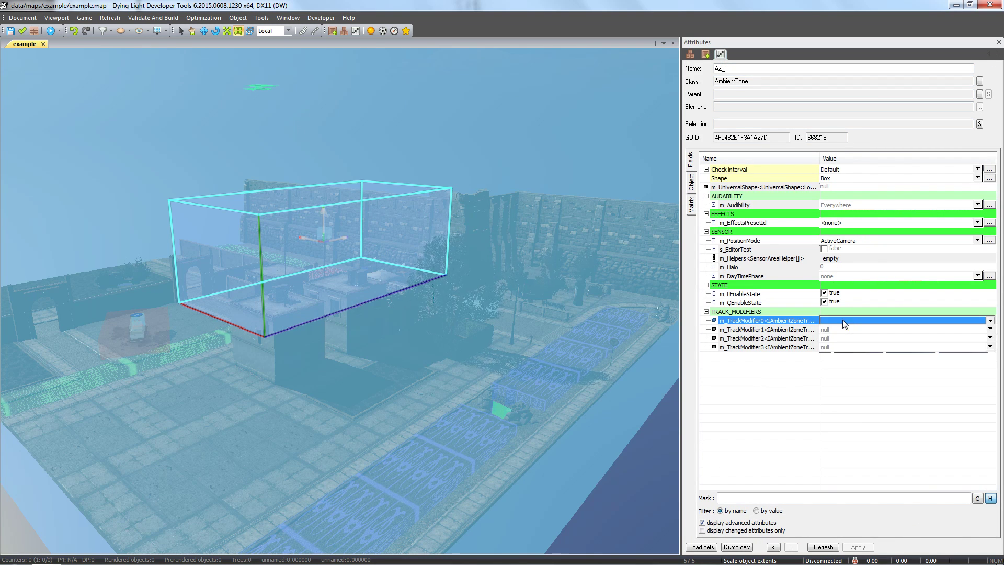
left_click(858, 331)
left_click(863, 345)
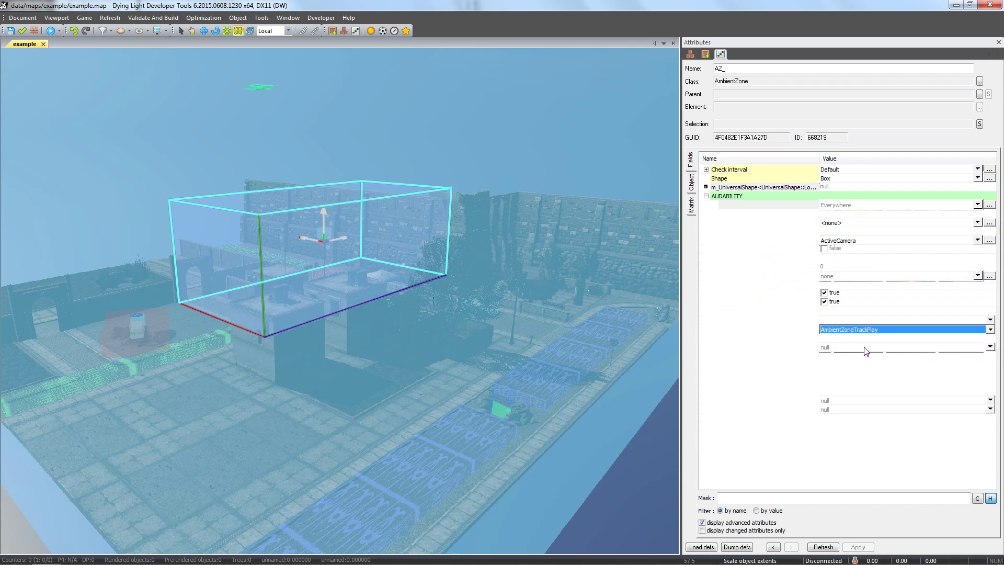
left_click(900, 344)
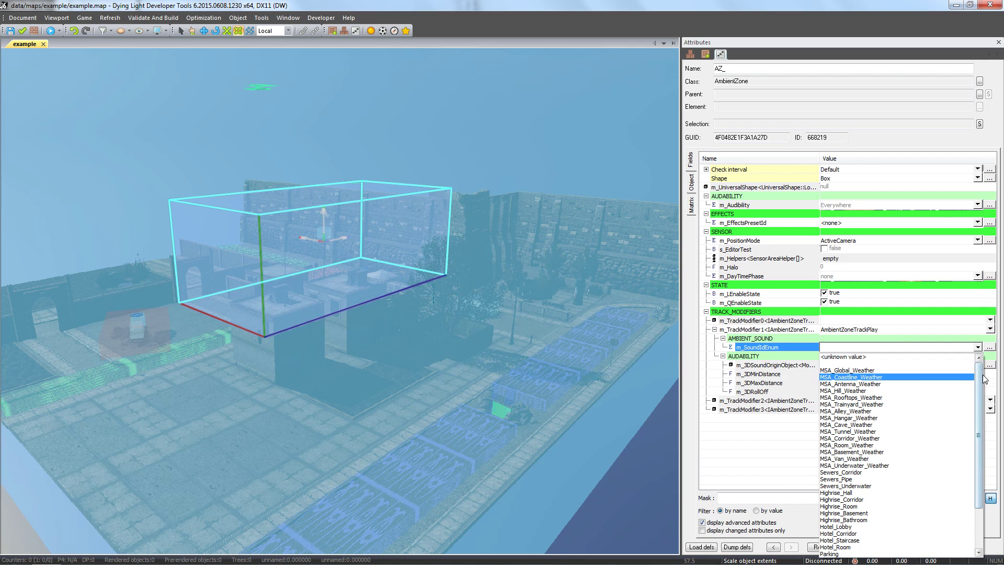
left_click_drag(979, 386, 974, 437)
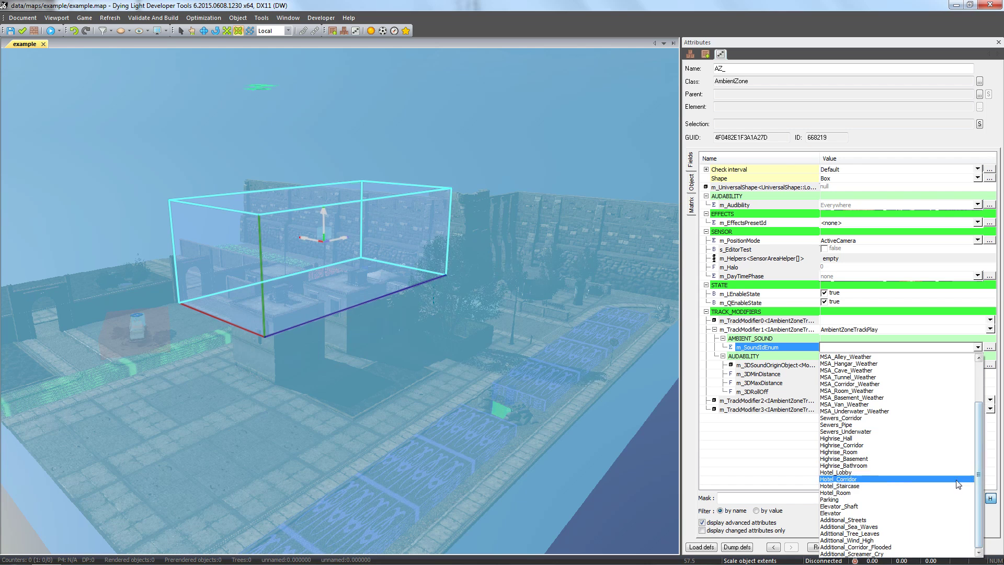
left_click(955, 540)
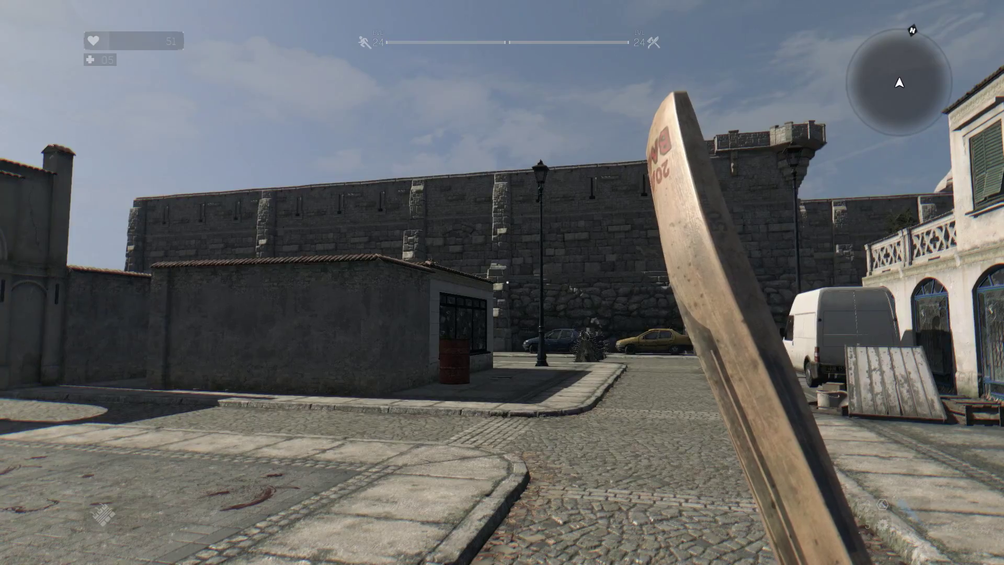
- In play mode, go along the street past the white van and climb the white building up to its rooftop
key("w")
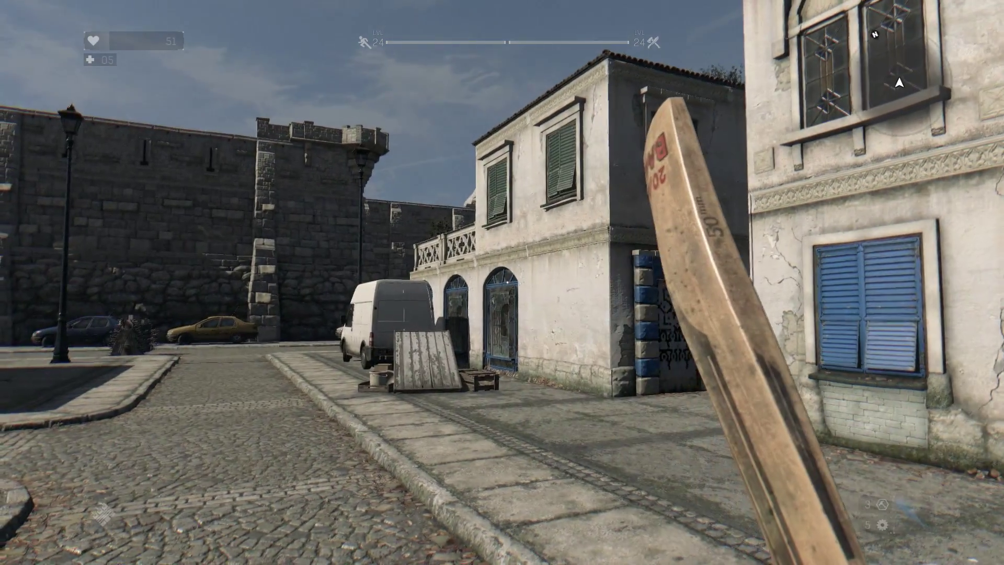
key("w")
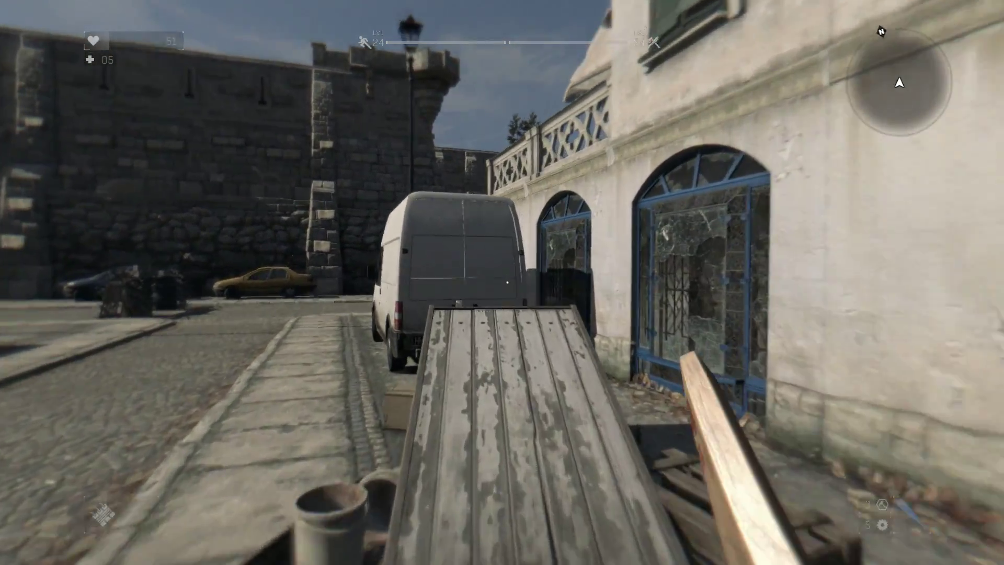
key("space")
key("space")
key("w")
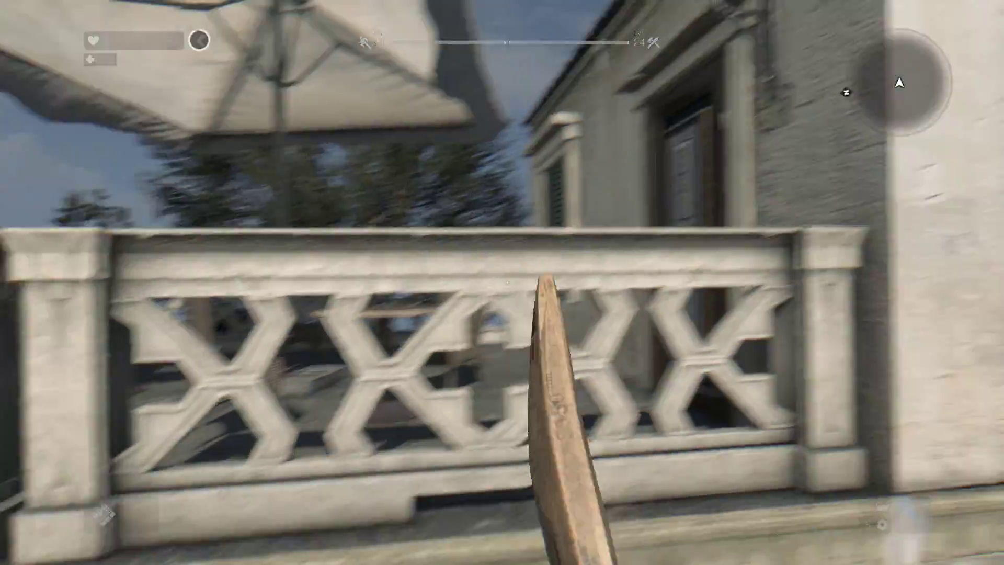
key("space")
key("space")
key("space")
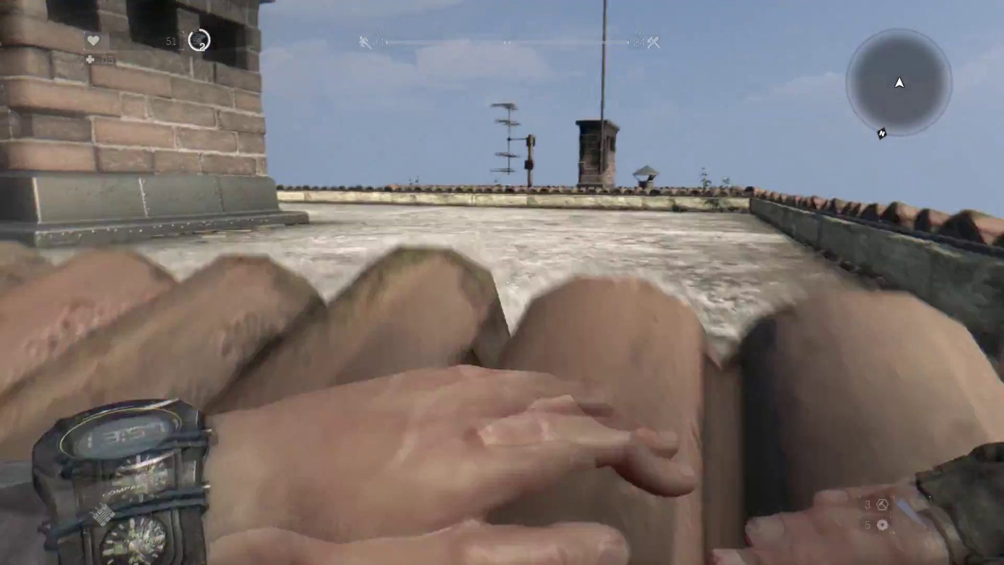
- Move across the white buildings' rooftops to test the rooftop ambient zone's wind sound
key("w")
key("w")
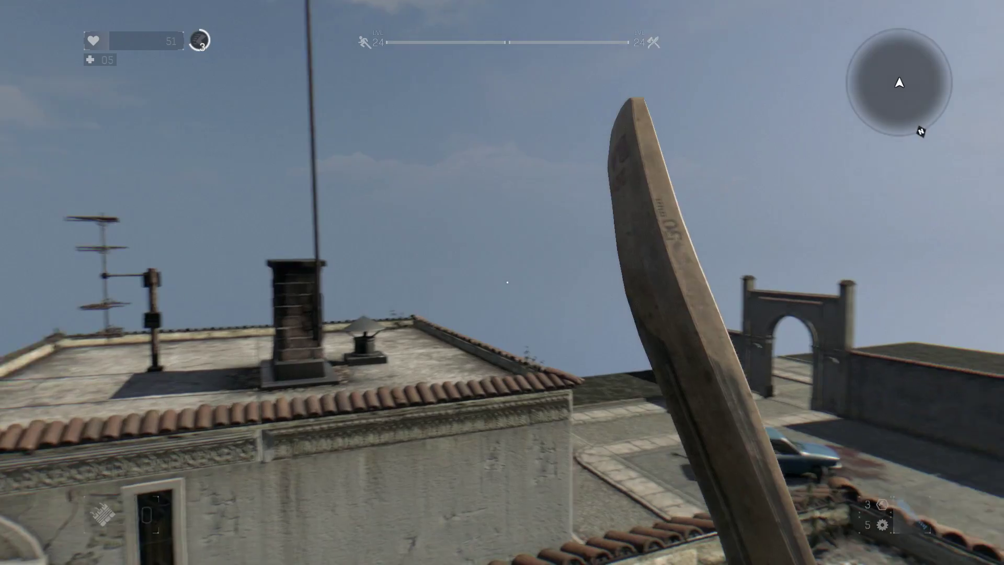
key("w")
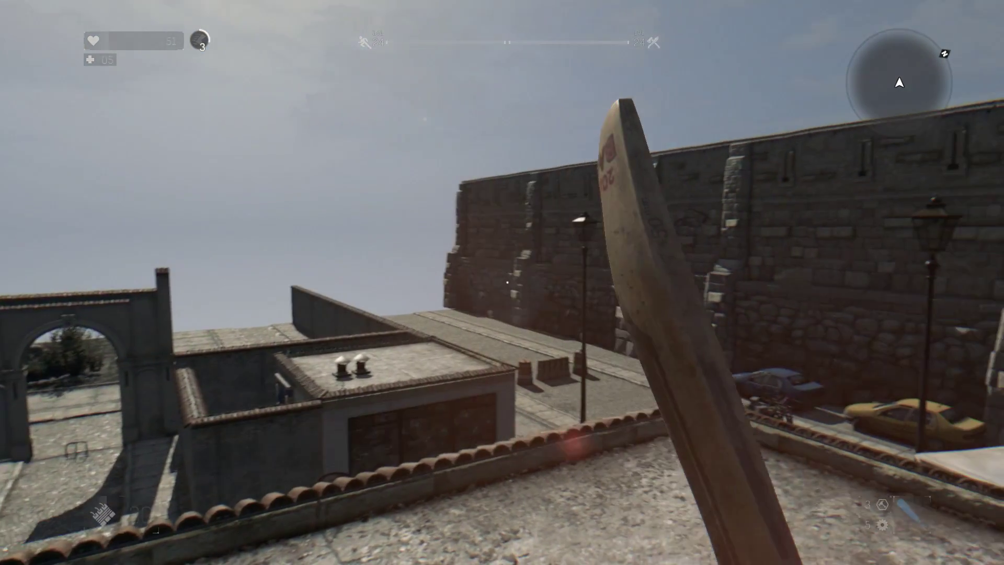
key("w")
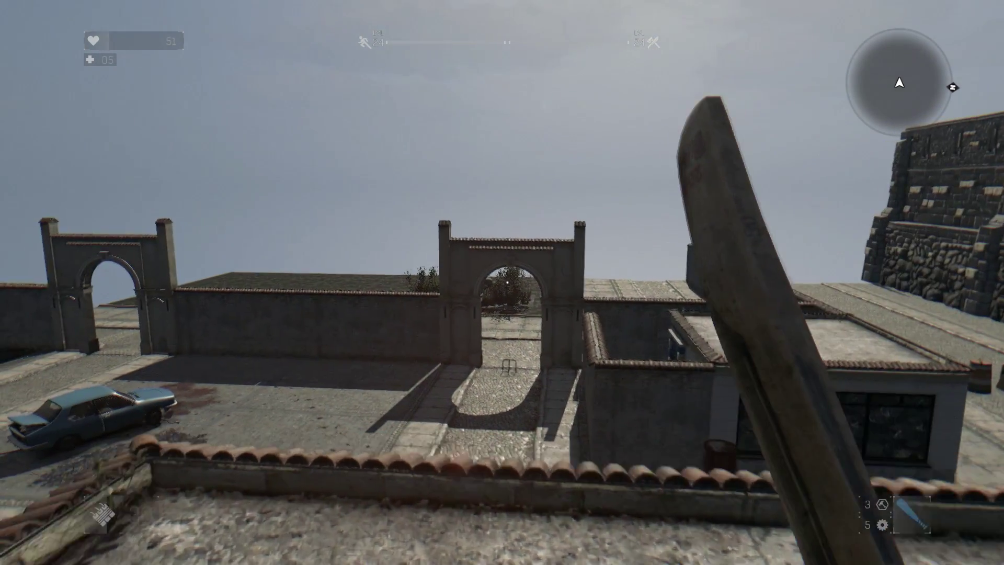
- Leap off the roof, run through the stone archway past the bushes and drop down into the sewer
key("w")
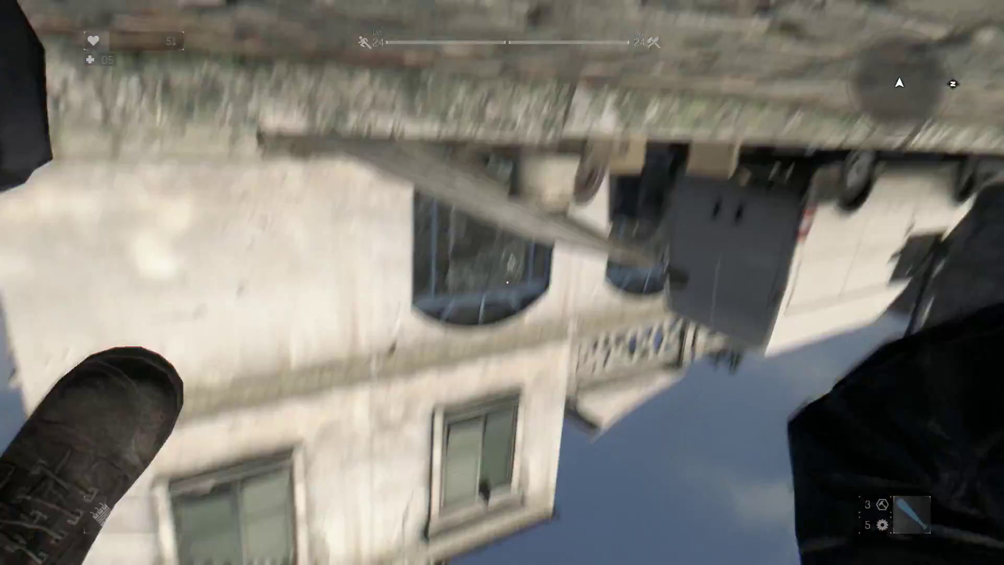
key("w")
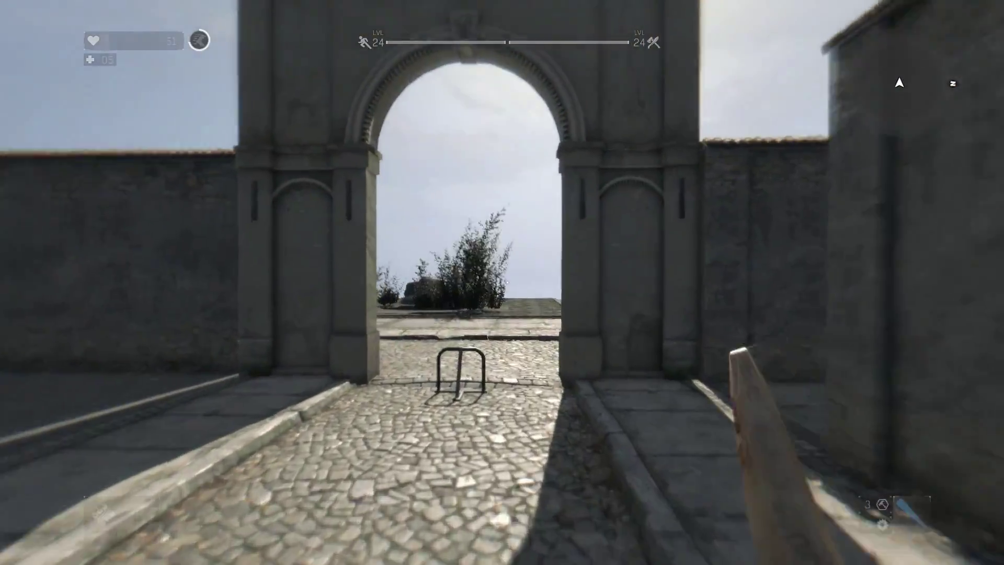
key("w")
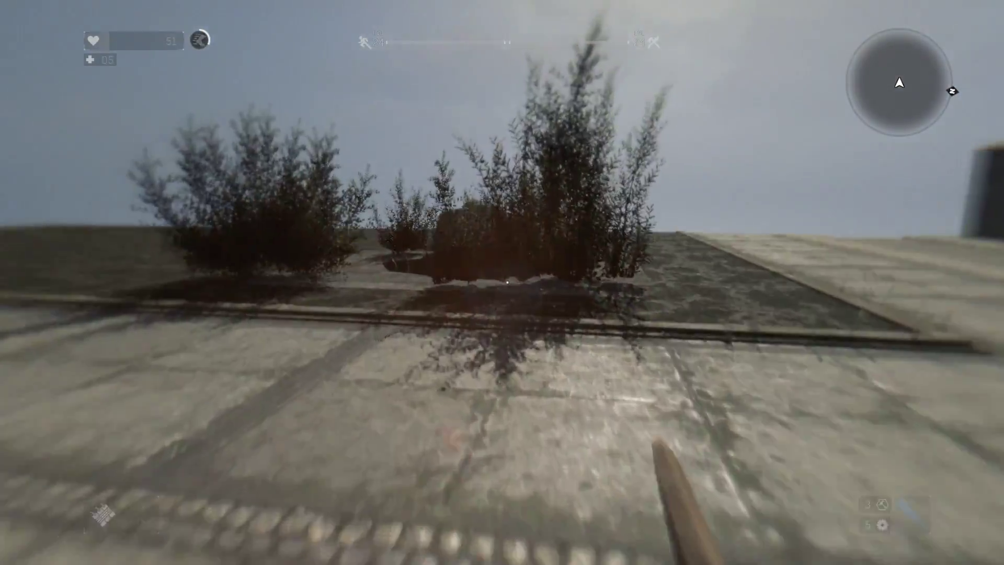
key("w")
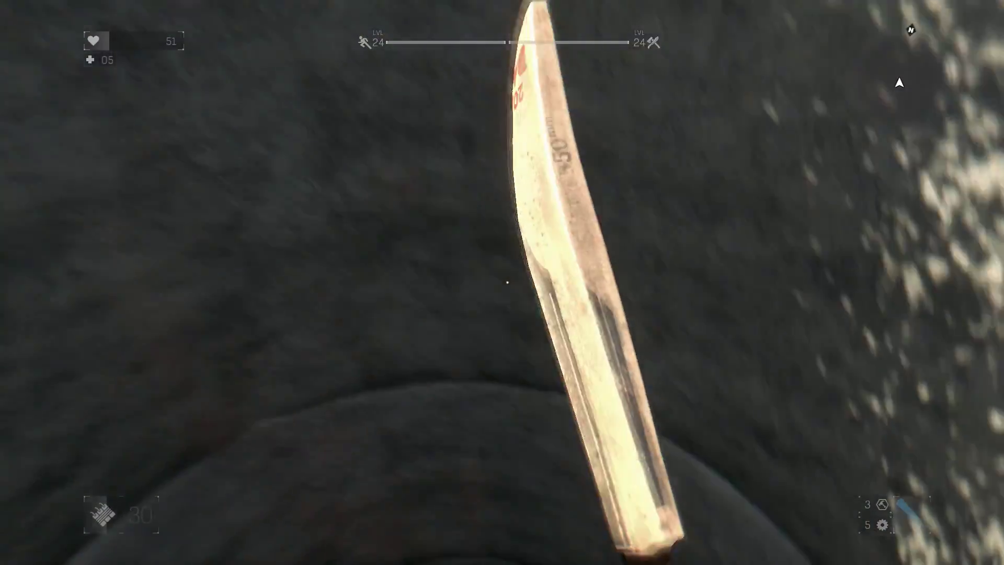
- Walk around in the dark sewer tunnel to test the sewer zone's ambient sound and effects
key("w")
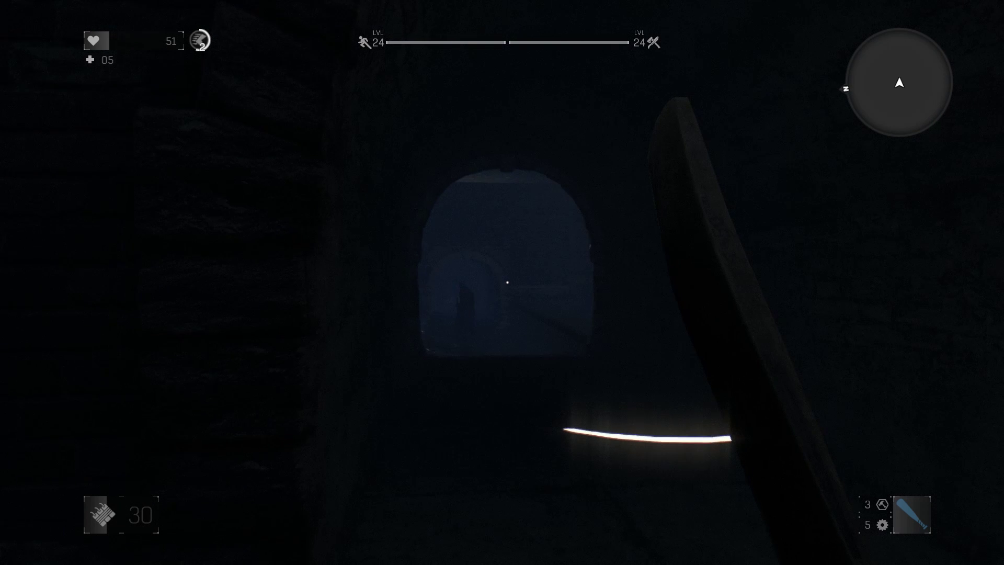
key("w")
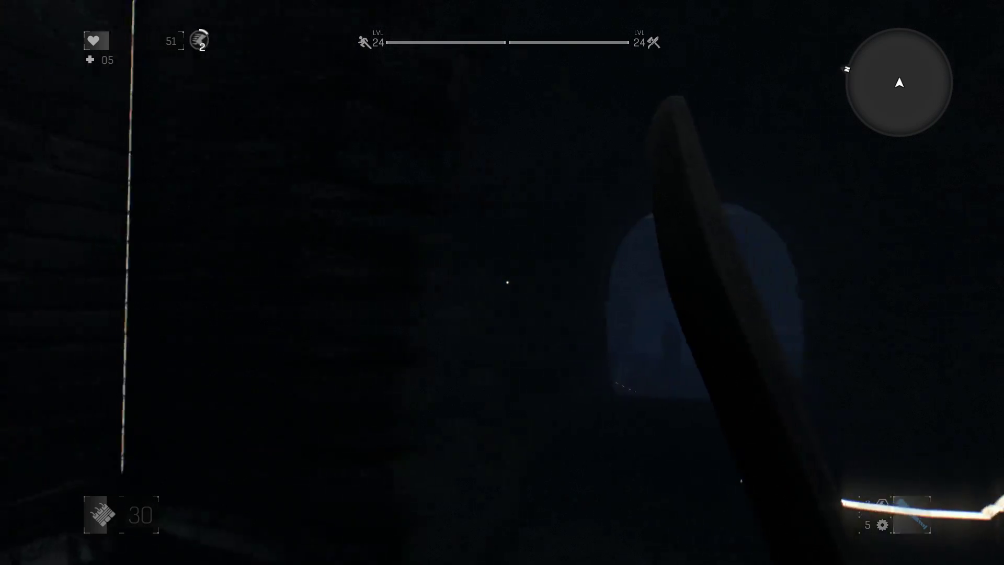
key("d")
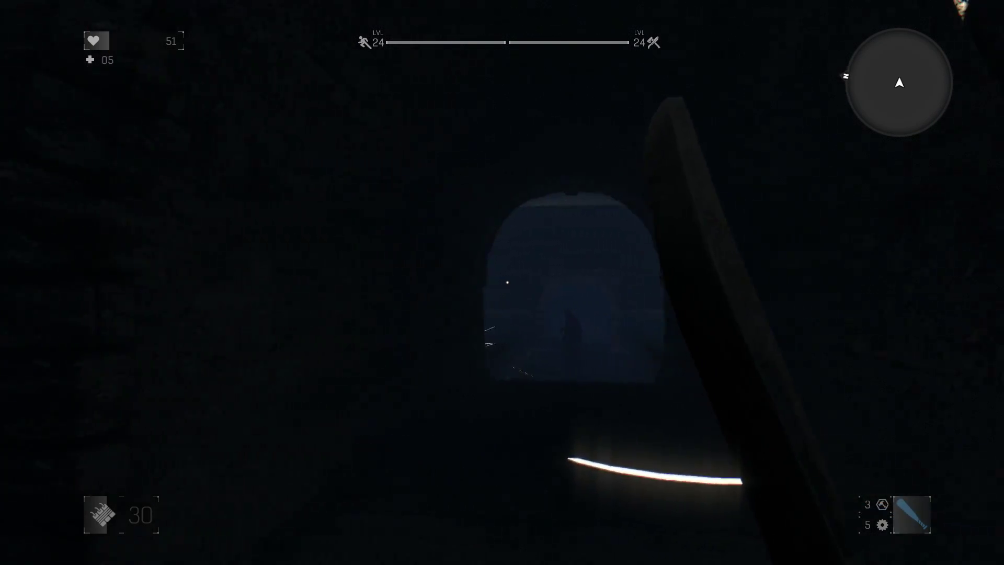